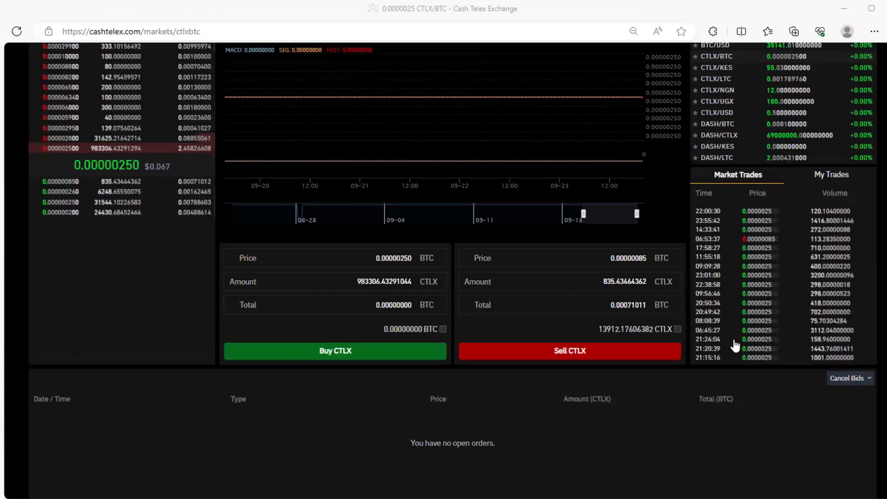
{"action": "left_click", "coordinate": [844, 378]}
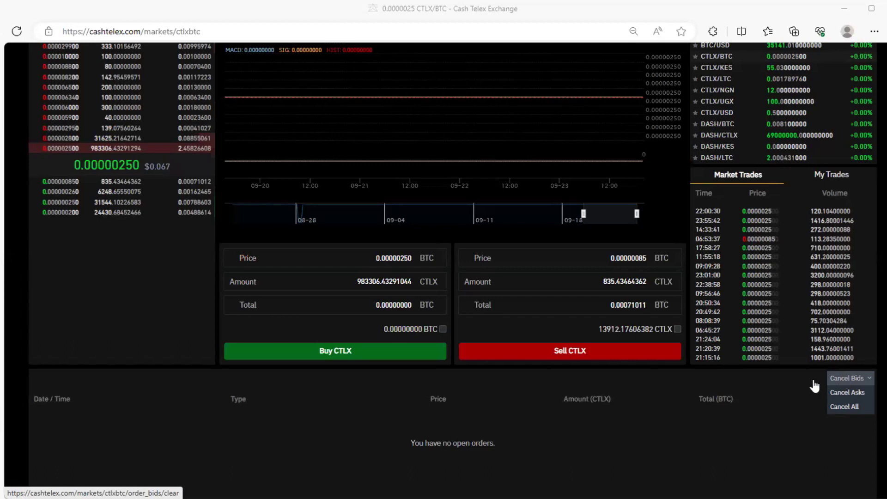
{"action": "left_click", "coordinate": [801, 384]}
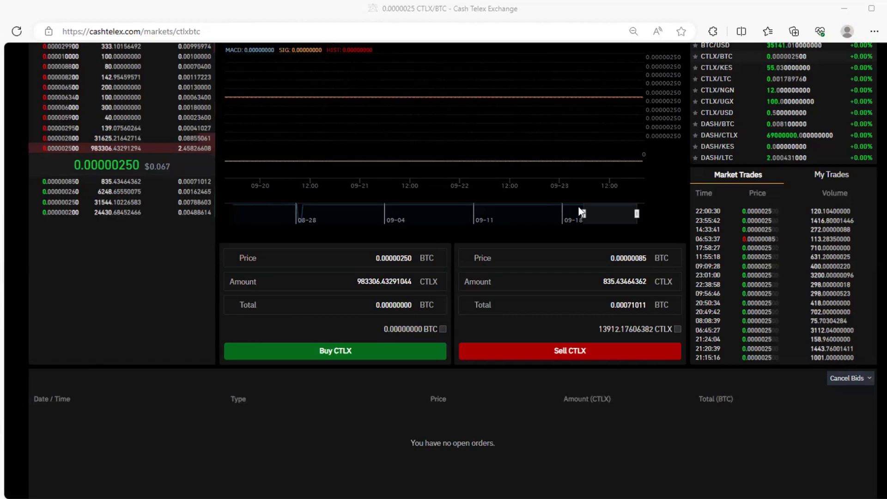
{"action": "scroll", "coordinate": [331, 214], "scroll_direction": "up", "scroll_amount": 3}
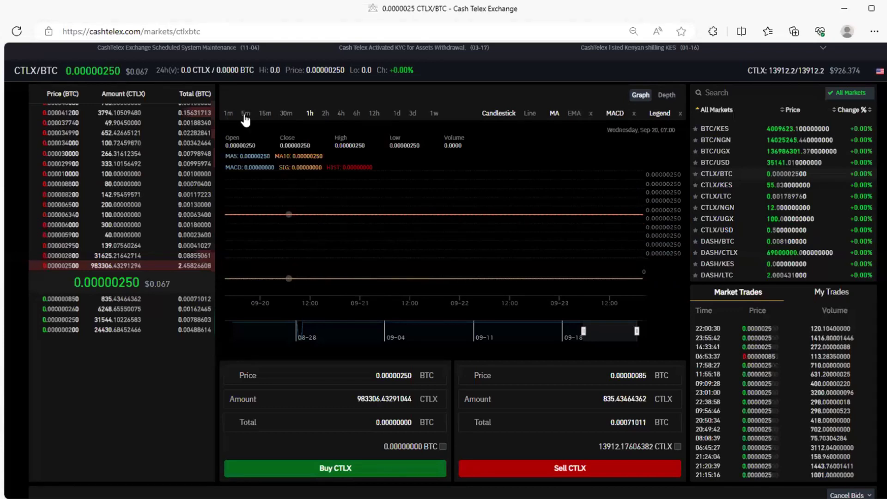
- Switch the CTLX/BTC price chart to 1-minute intervals and look over the Services menu
{"action": "left_click", "coordinate": [273, 161]}
{"action": "left_click", "coordinate": [229, 158]}
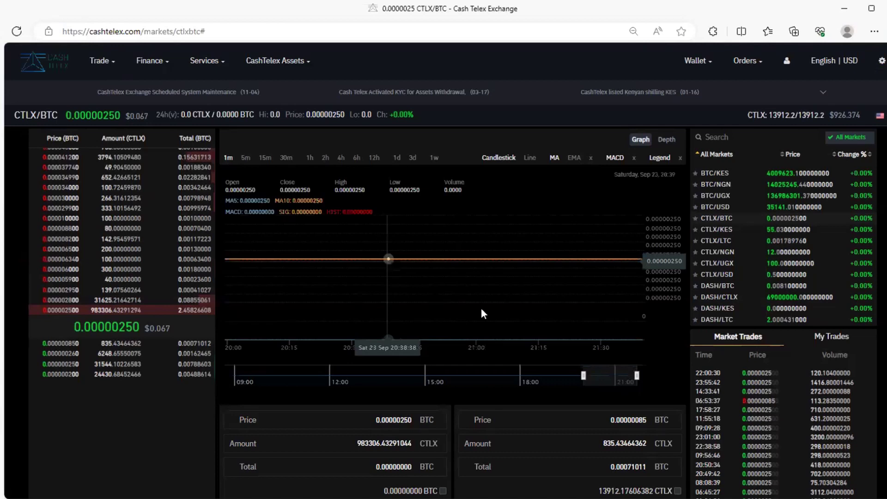
{"action": "left_click", "coordinate": [222, 64]}
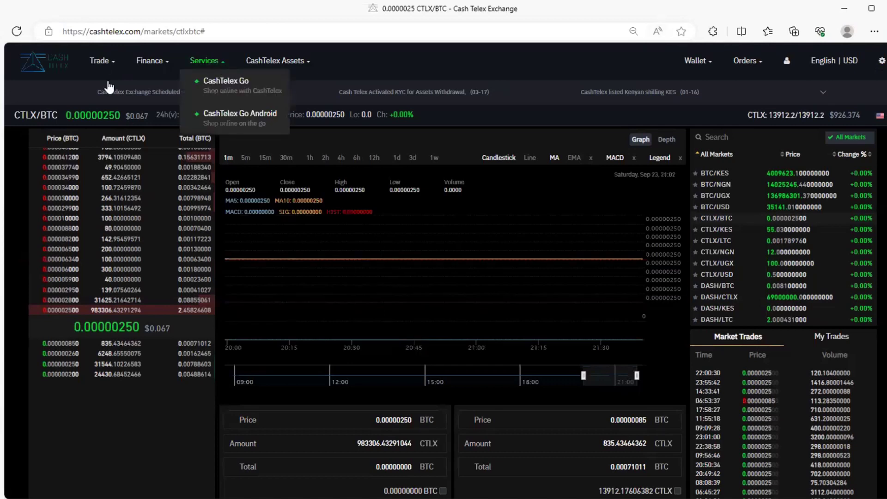
{"action": "mouse_move", "coordinate": [109, 88]}
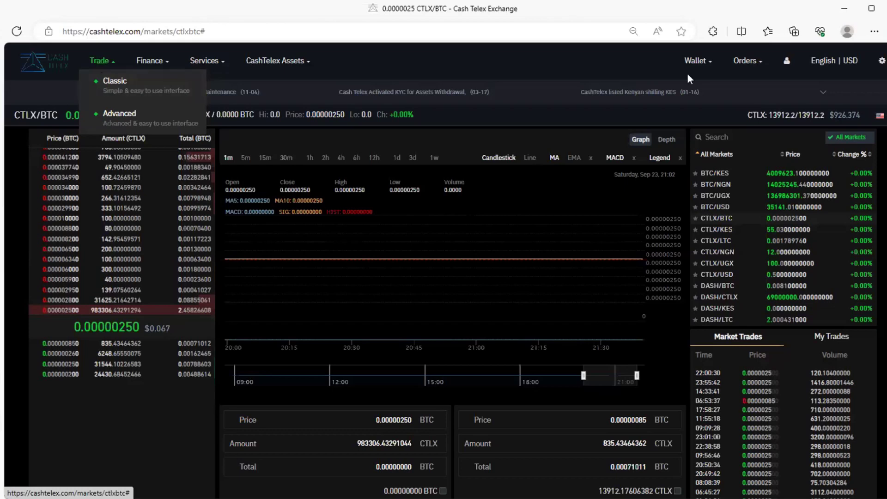
- Go to the Wallet > Spot & Fiat Funds page and turn Empty on to list zero-balance coins
{"action": "left_click", "coordinate": [699, 67]}
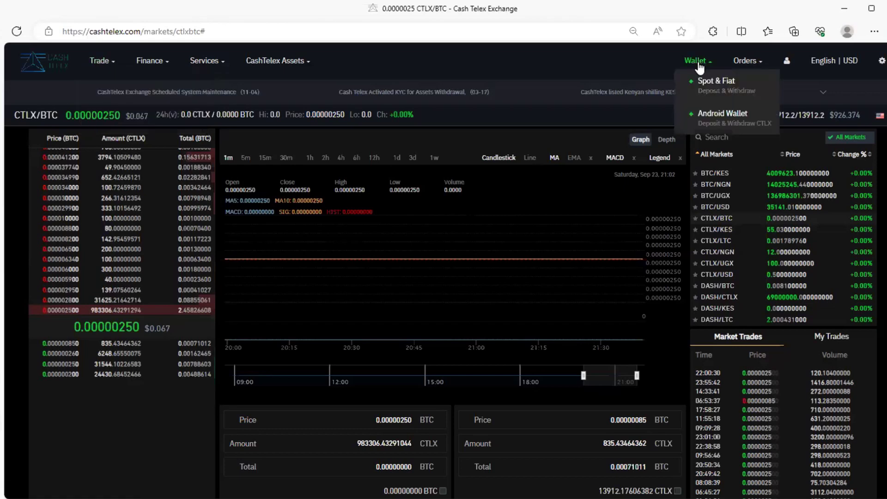
{"action": "left_click", "coordinate": [701, 92]}
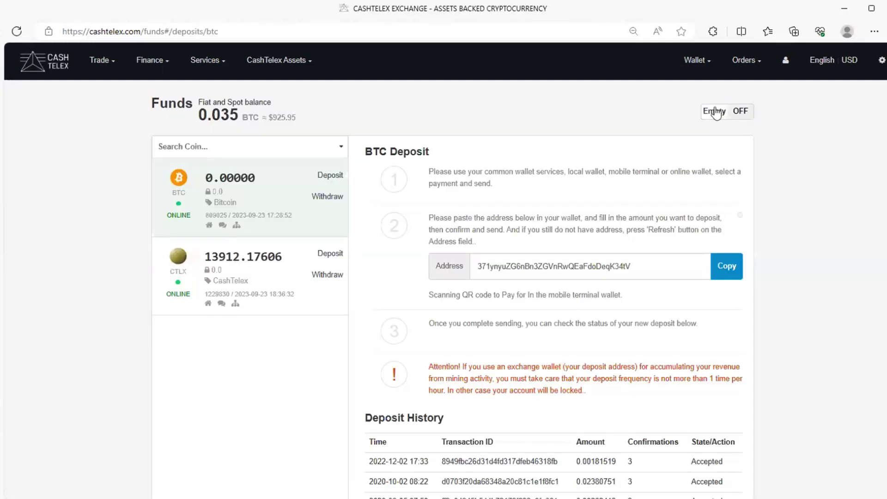
{"action": "left_click", "coordinate": [716, 113]}
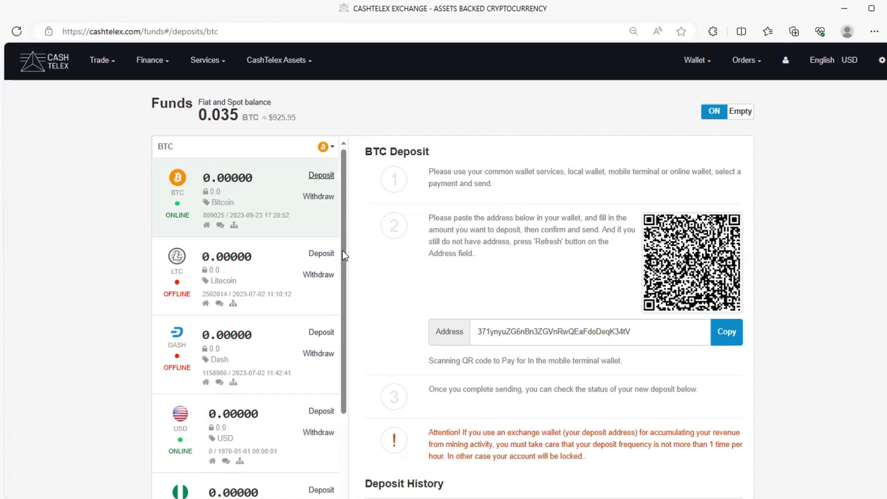
{"action": "left_click_drag", "start_coordinate": [342, 251], "coordinate": [351, 400]}
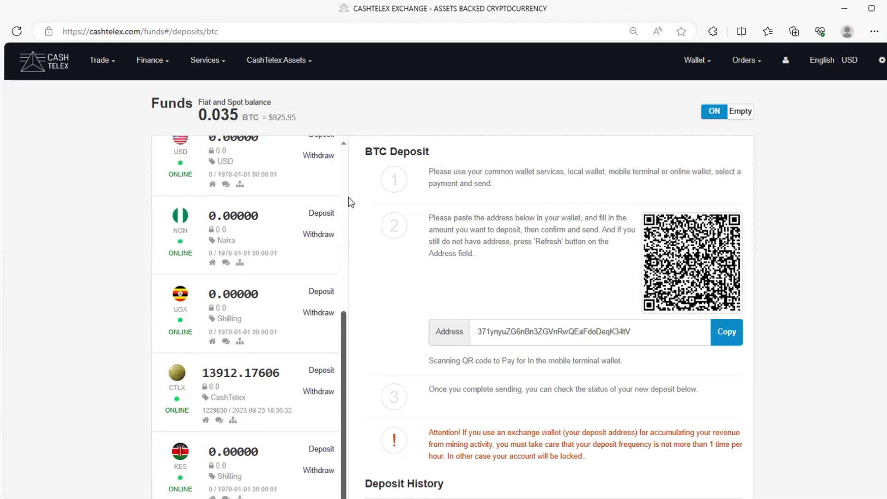
{"action": "scroll", "coordinate": [342, 186], "scroll_direction": "up", "scroll_amount": 3}
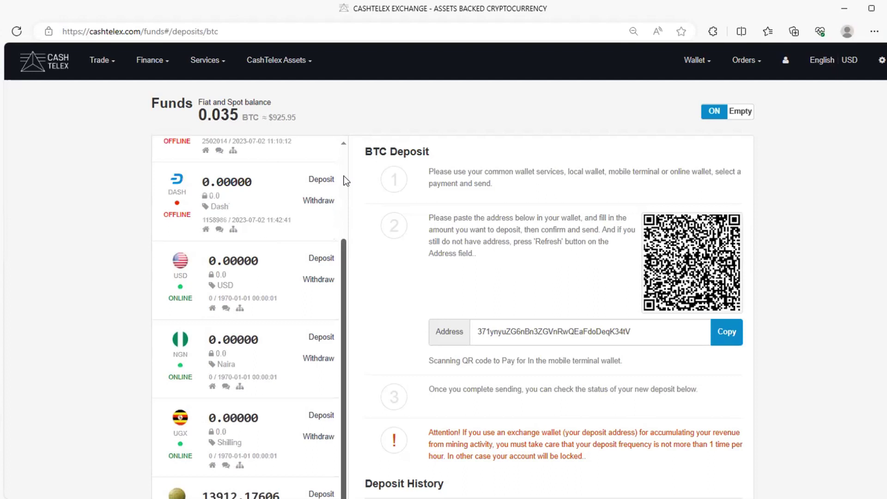
{"action": "scroll", "coordinate": [344, 176], "scroll_direction": "up", "scroll_amount": 2}
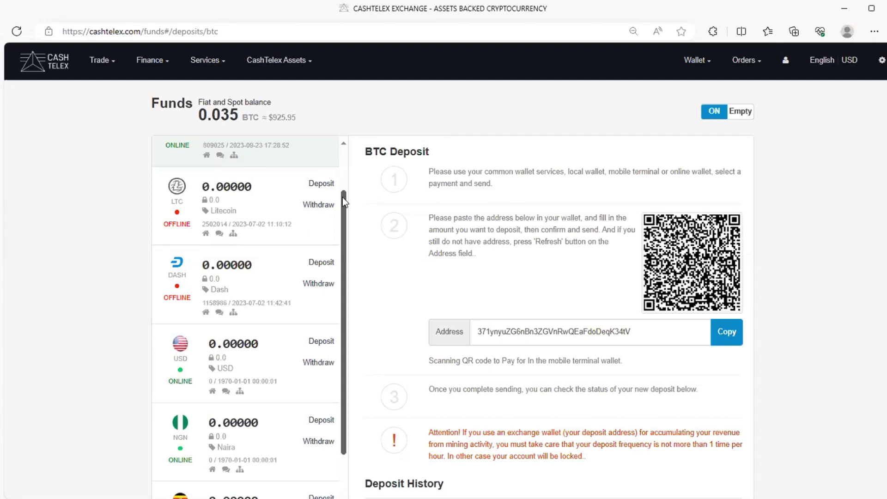
{"action": "scroll", "coordinate": [342, 159], "scroll_direction": "up", "scroll_amount": 3}
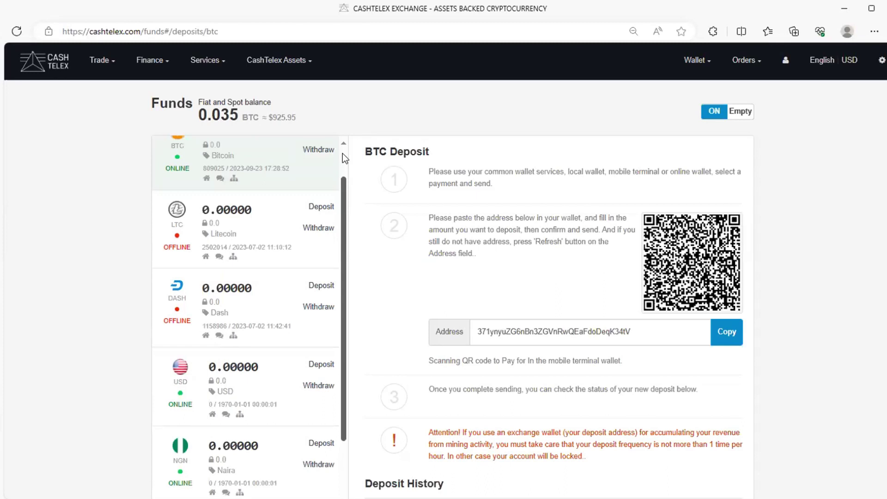
{"action": "scroll", "coordinate": [343, 157], "scroll_direction": "up", "scroll_amount": 1}
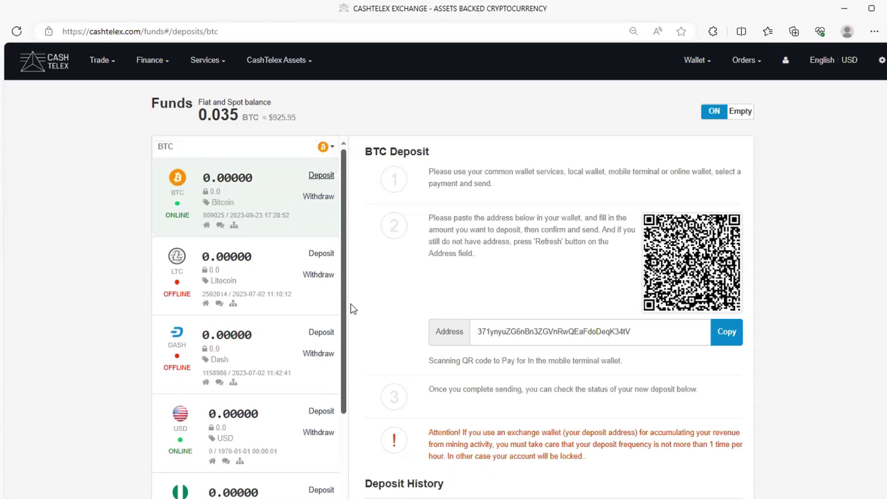
{"action": "scroll", "coordinate": [342, 388], "scroll_direction": "down", "scroll_amount": 5}
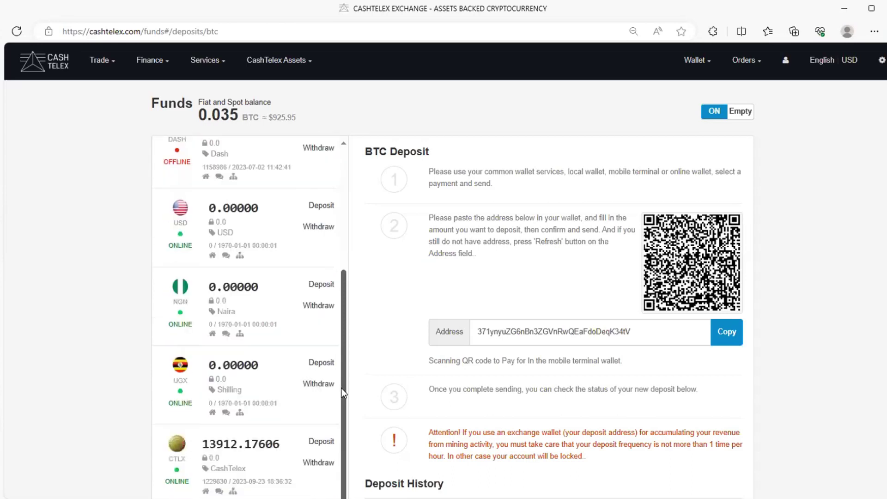
{"action": "scroll", "coordinate": [342, 388], "scroll_direction": "down", "scroll_amount": 1}
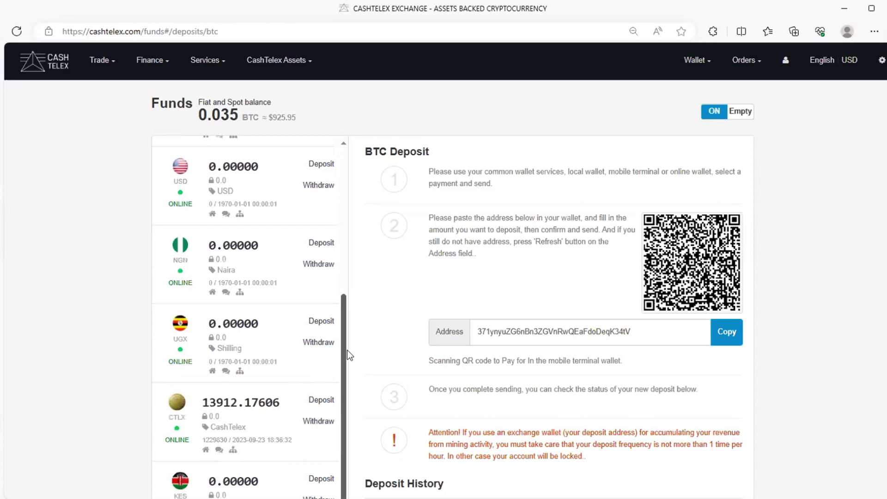
{"action": "scroll", "coordinate": [351, 187], "scroll_direction": "up", "scroll_amount": 4}
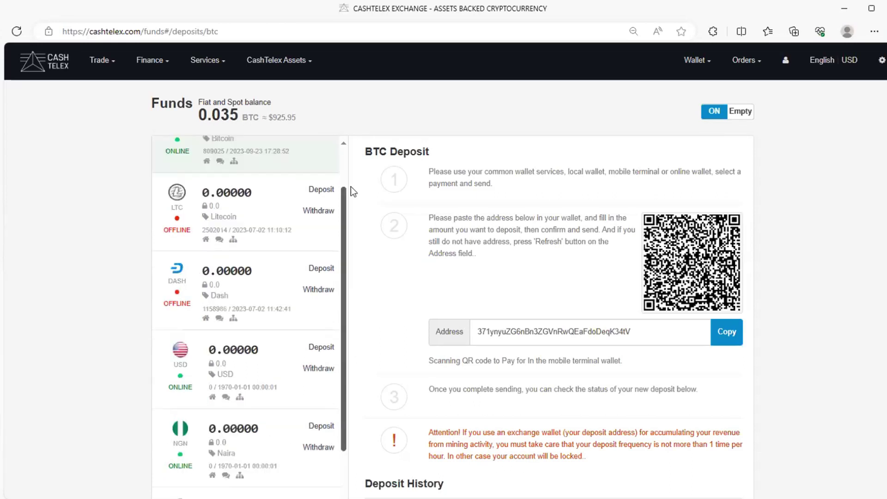
{"action": "scroll", "coordinate": [342, 188], "scroll_direction": "up", "scroll_amount": 2}
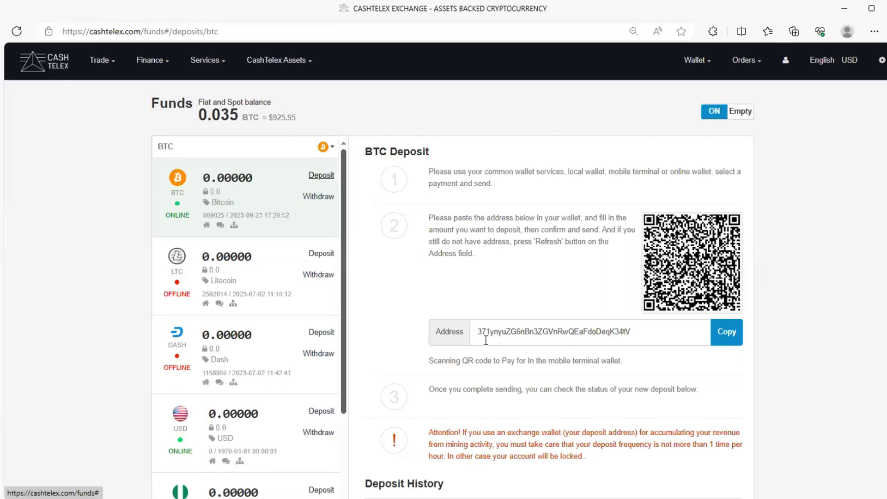
- Copy the BTC deposit address to the clipboard, then clear the address text highlight
{"action": "left_click", "coordinate": [321, 198]}
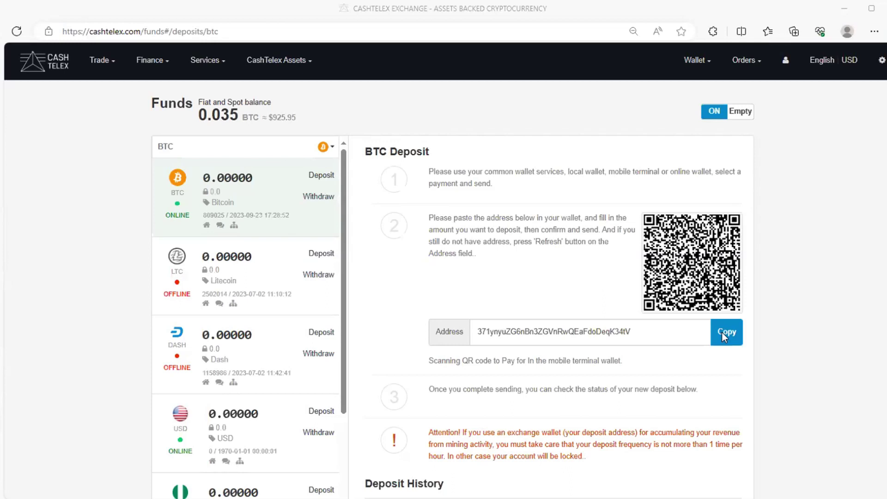
{"action": "left_click", "coordinate": [723, 333]}
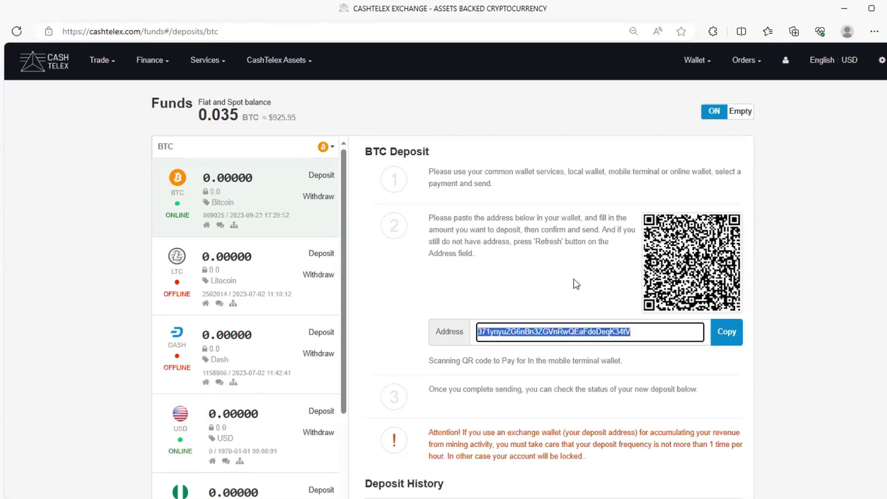
{"action": "left_click", "coordinate": [658, 331]}
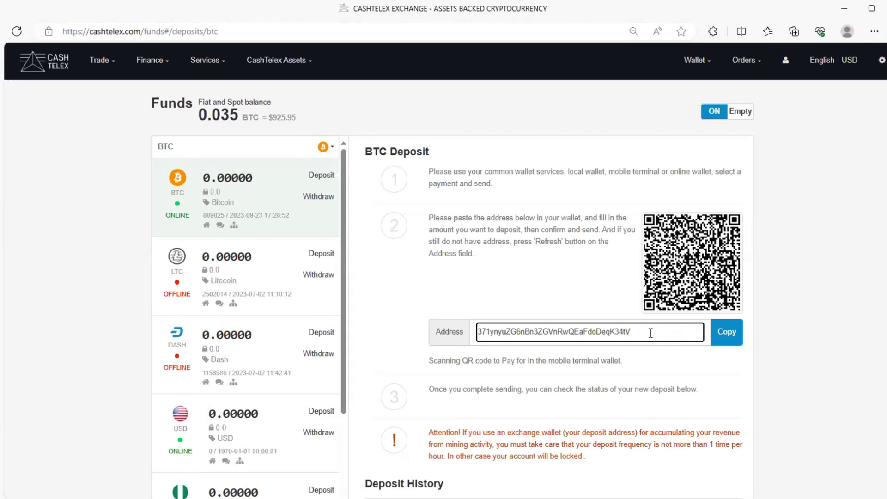
{"action": "left_click", "coordinate": [735, 341]}
{"action": "left_click", "coordinate": [730, 331]}
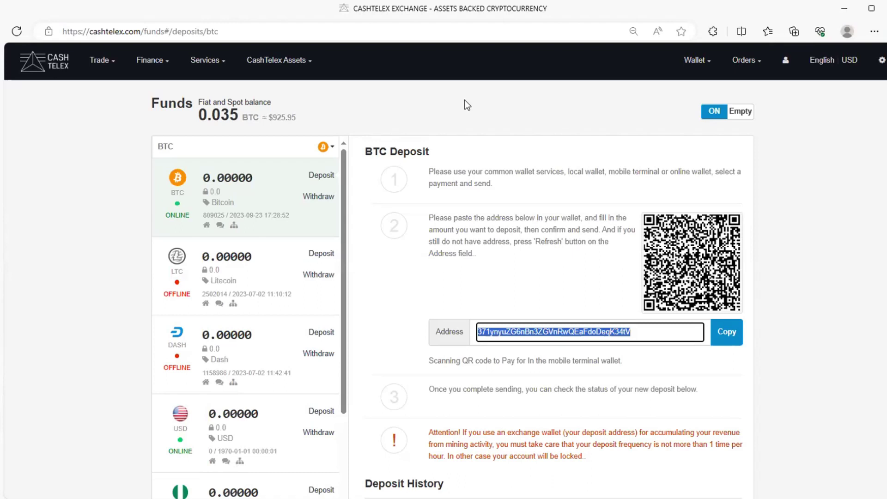
{"action": "left_click", "coordinate": [467, 105]}
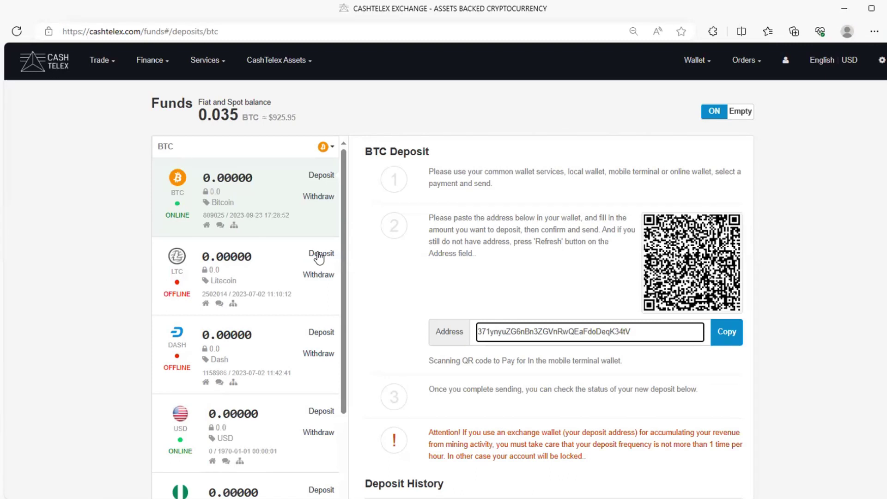
{"action": "left_click", "coordinate": [319, 258]}
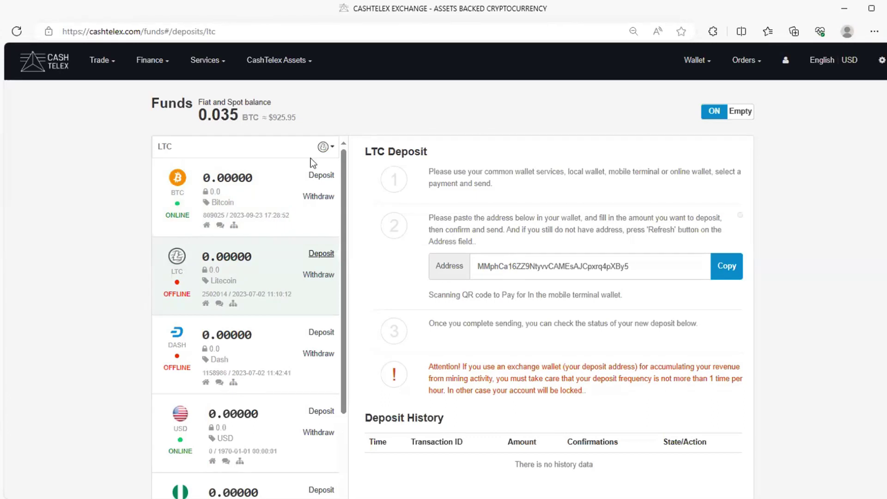
{"action": "left_click", "coordinate": [322, 178]}
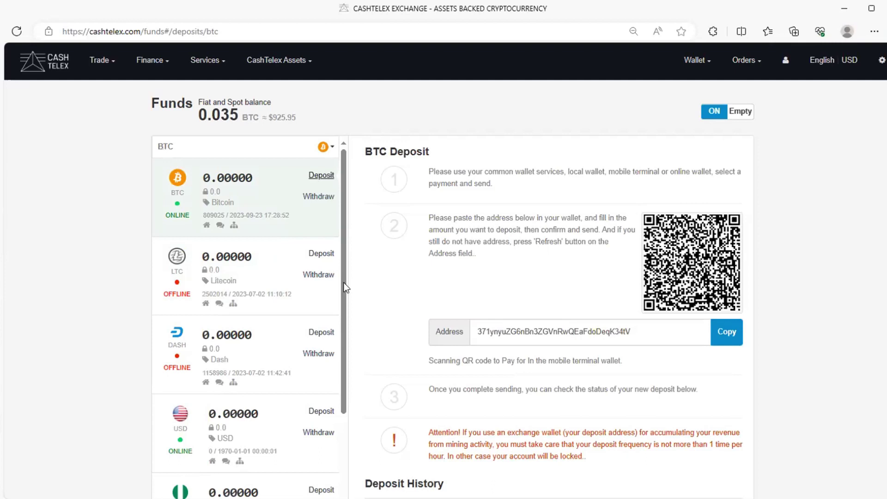
- View the CTLX, DASH and LTC deposit addresses in turn, ending on Litecoin
{"action": "scroll", "coordinate": [347, 393], "scroll_direction": "down", "scroll_amount": 4}
{"action": "scroll", "coordinate": [325, 375], "scroll_direction": "down", "scroll_amount": 2}
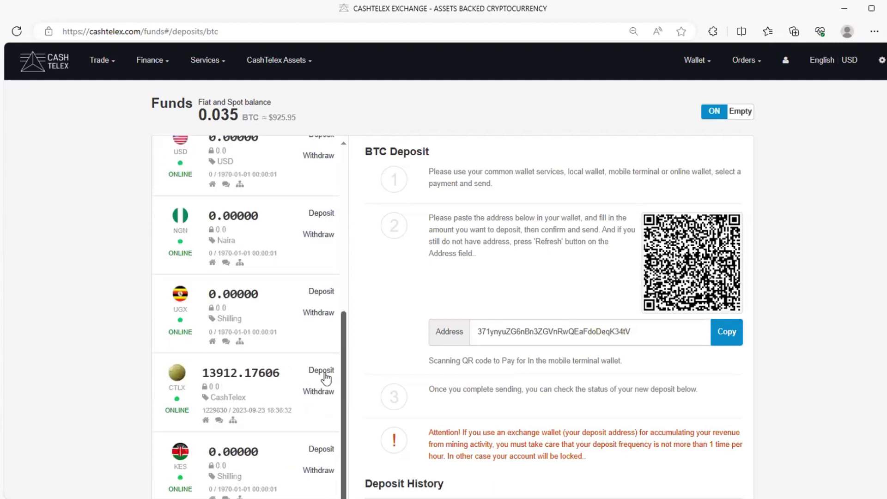
{"action": "left_click", "coordinate": [323, 372]}
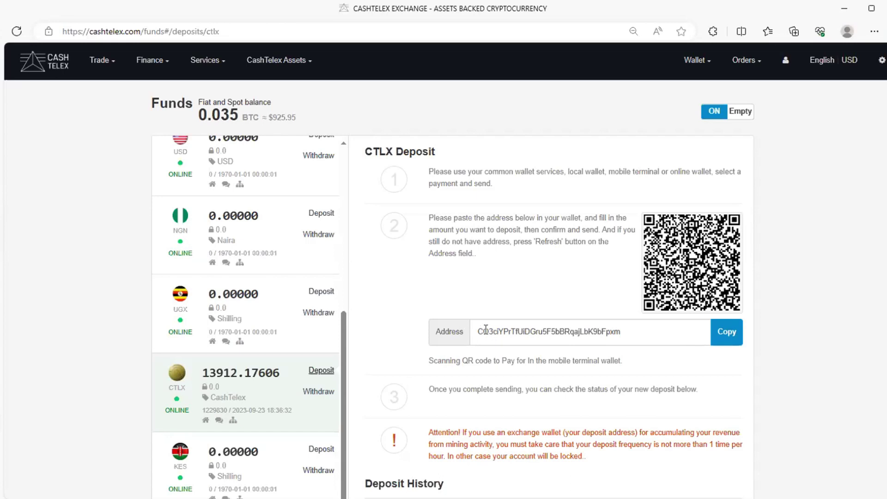
{"action": "scroll", "coordinate": [320, 248], "scroll_direction": "up", "scroll_amount": 1}
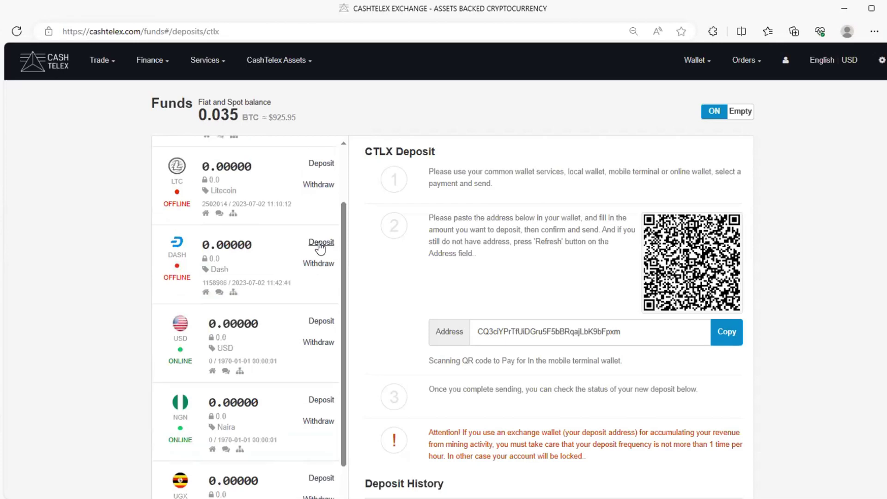
{"action": "left_click", "coordinate": [321, 243]}
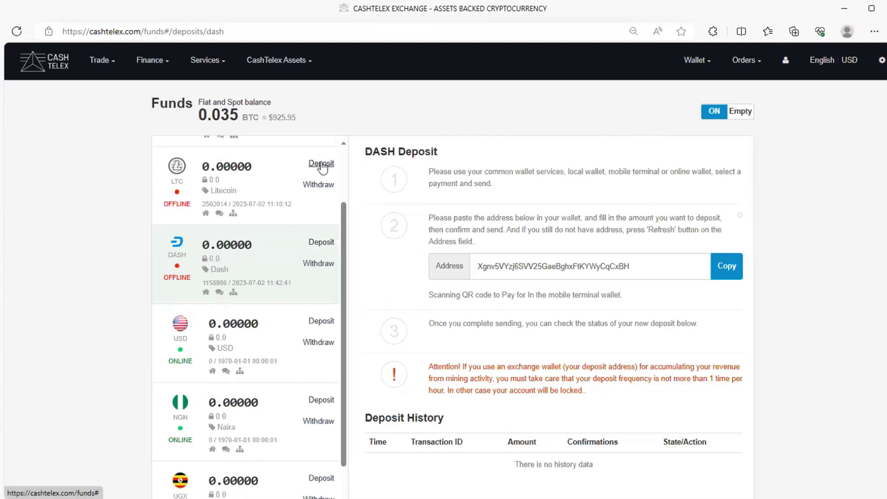
{"action": "left_click", "coordinate": [322, 165]}
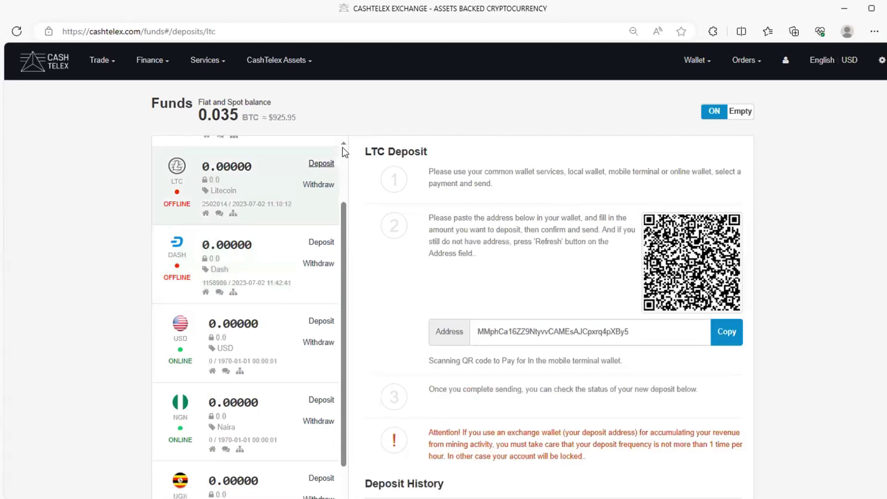
- Scroll the coin list back up toward the BTC row
{"action": "scroll", "coordinate": [343, 148], "scroll_direction": "up", "scroll_amount": 2}
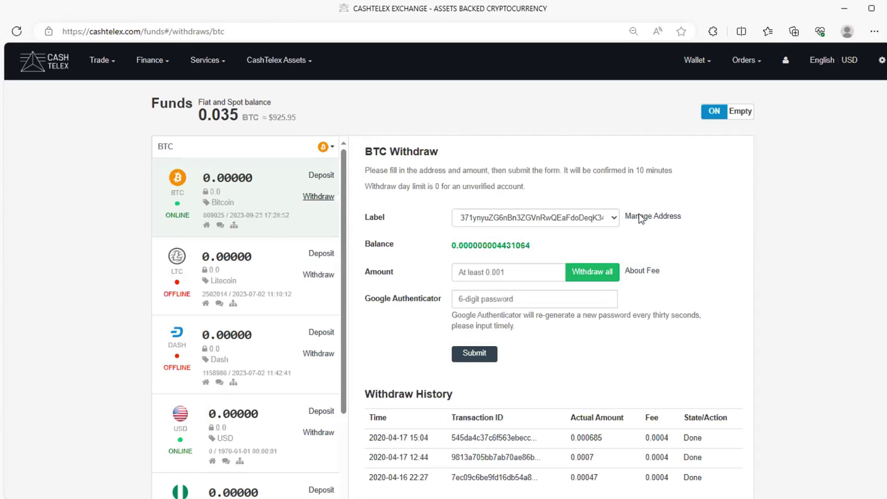
- Open Coin Address Management, close it, reopen it, and dismiss the browser autofill suggestion
{"action": "left_click", "coordinate": [618, 214]}
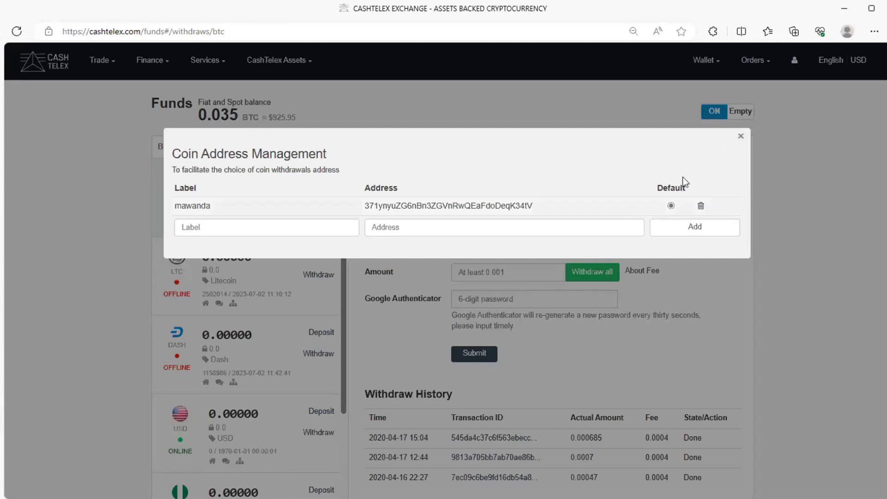
{"action": "key", "text": "Escape"}
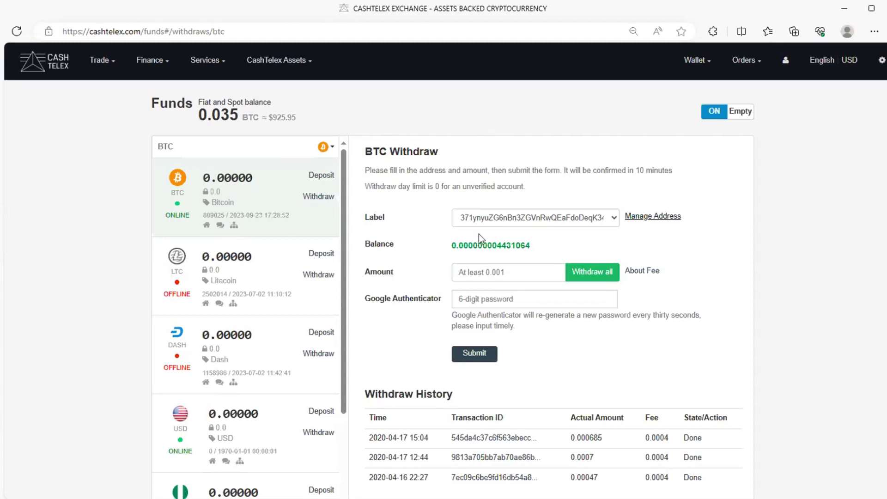
{"action": "left_click", "coordinate": [636, 216]}
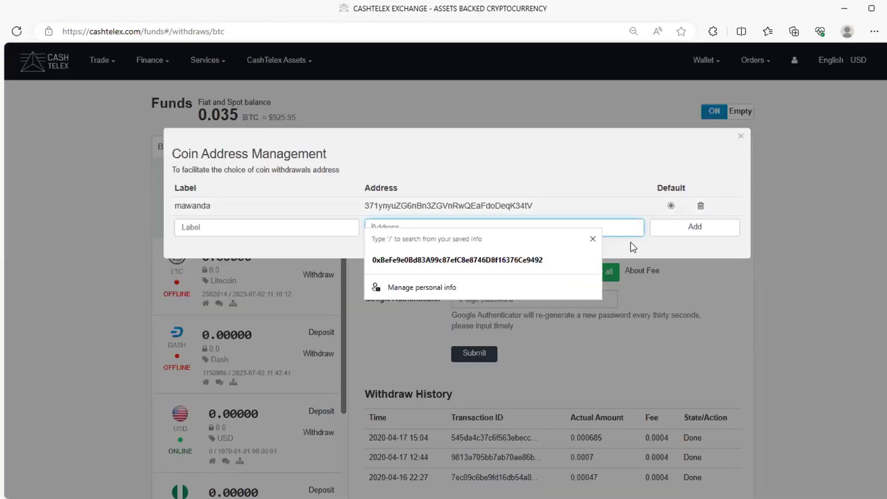
{"action": "left_click", "coordinate": [631, 243]}
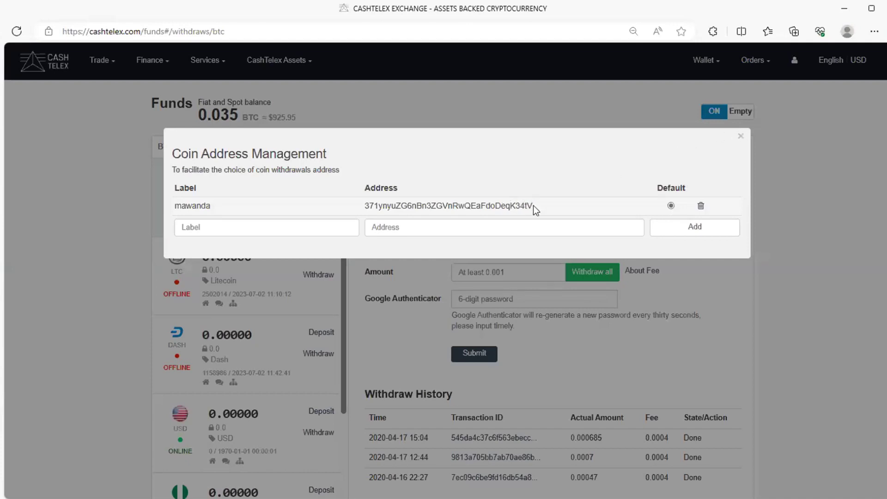
- Close the Coin Address Management dialog, reopen it once more, then close it to return to the BTC Withdraw form
{"action": "left_click", "coordinate": [741, 138]}
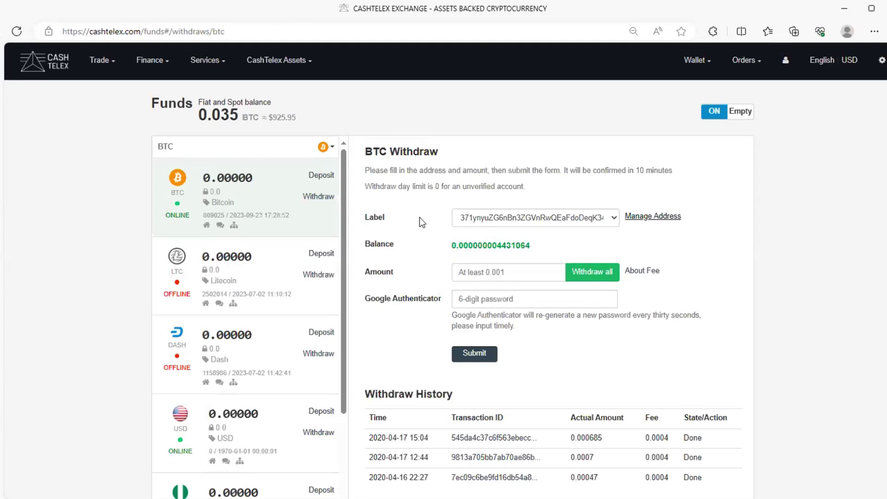
{"action": "left_click", "coordinate": [647, 215]}
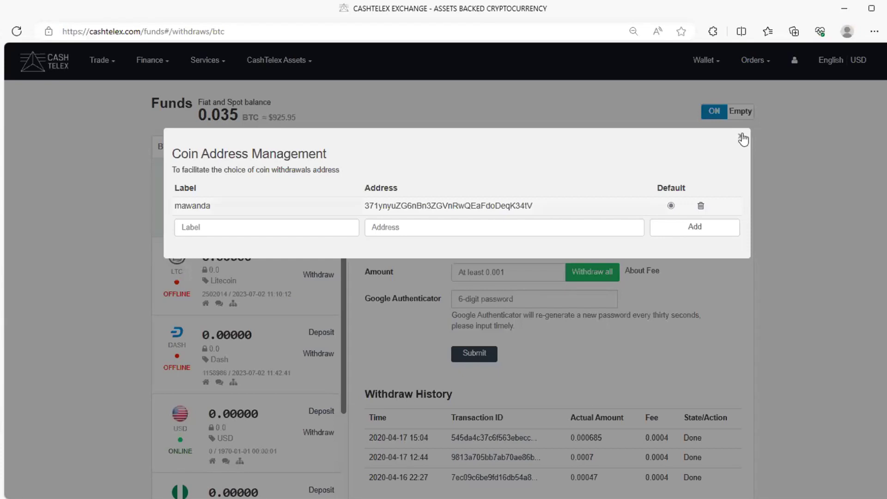
{"action": "key", "text": "Escape"}
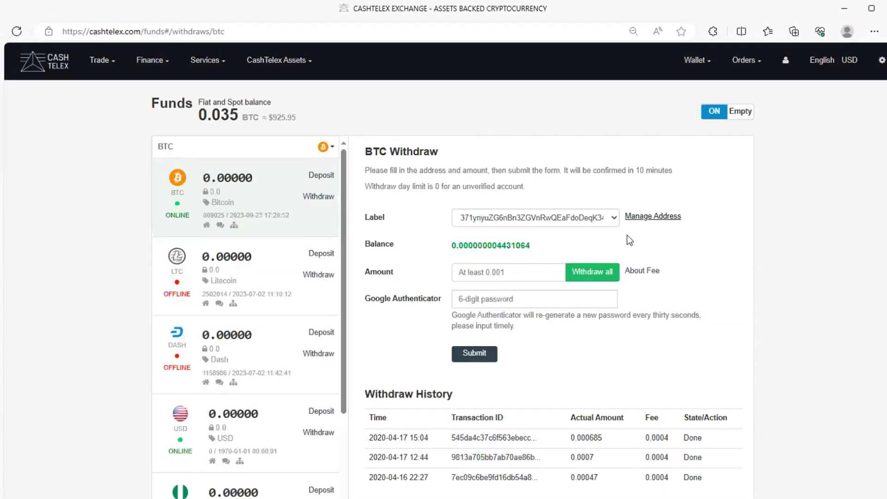
{"action": "left_click", "coordinate": [467, 273]}
{"action": "left_click", "coordinate": [467, 272]}
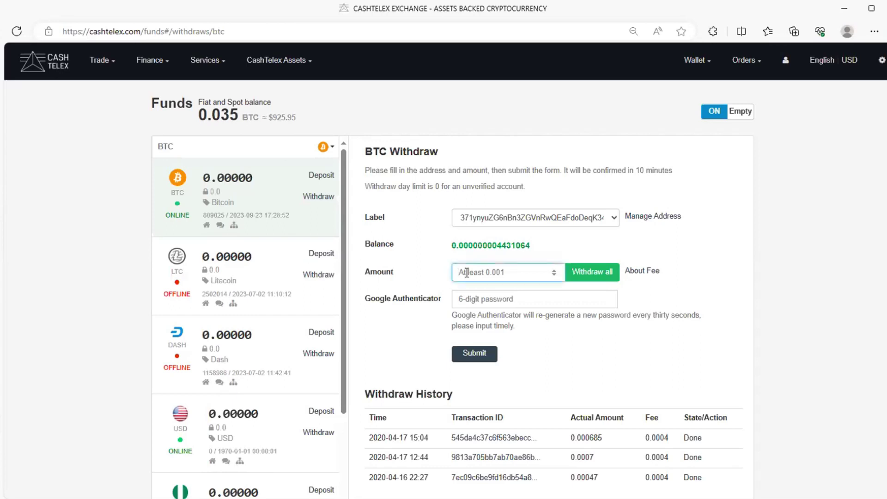
{"action": "left_click", "coordinate": [478, 299]}
{"action": "left_click", "coordinate": [476, 299]}
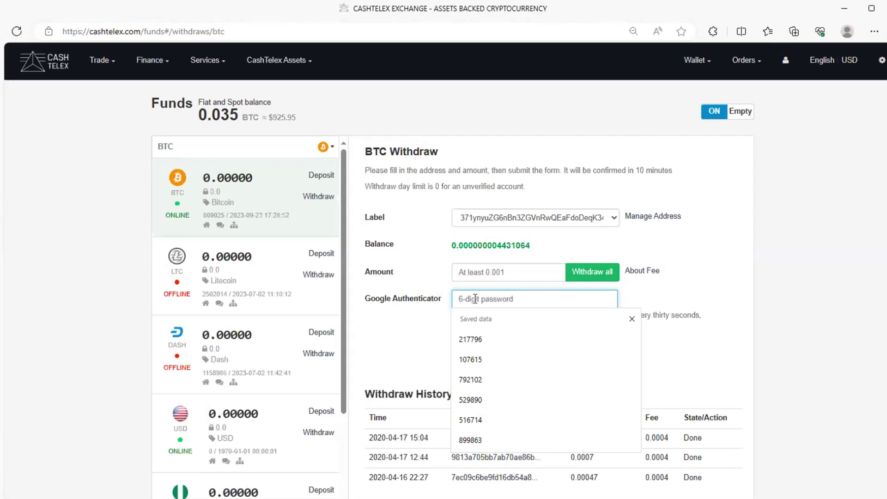
{"action": "left_click", "coordinate": [640, 296]}
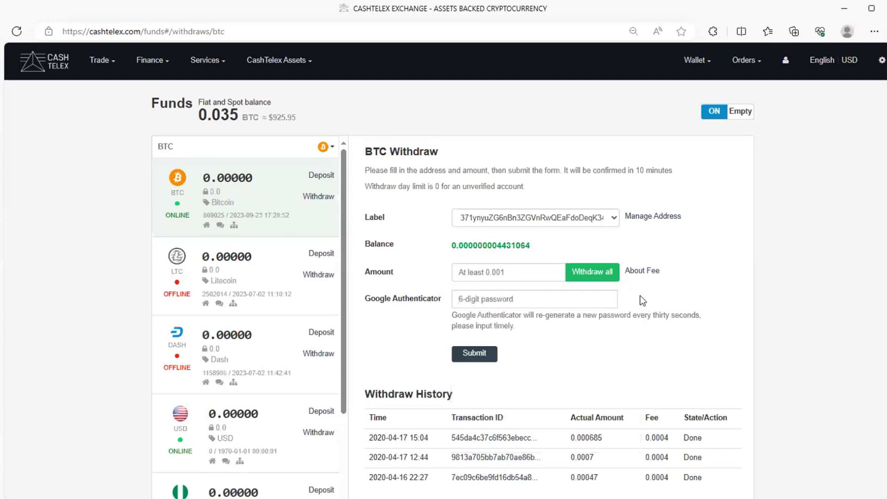